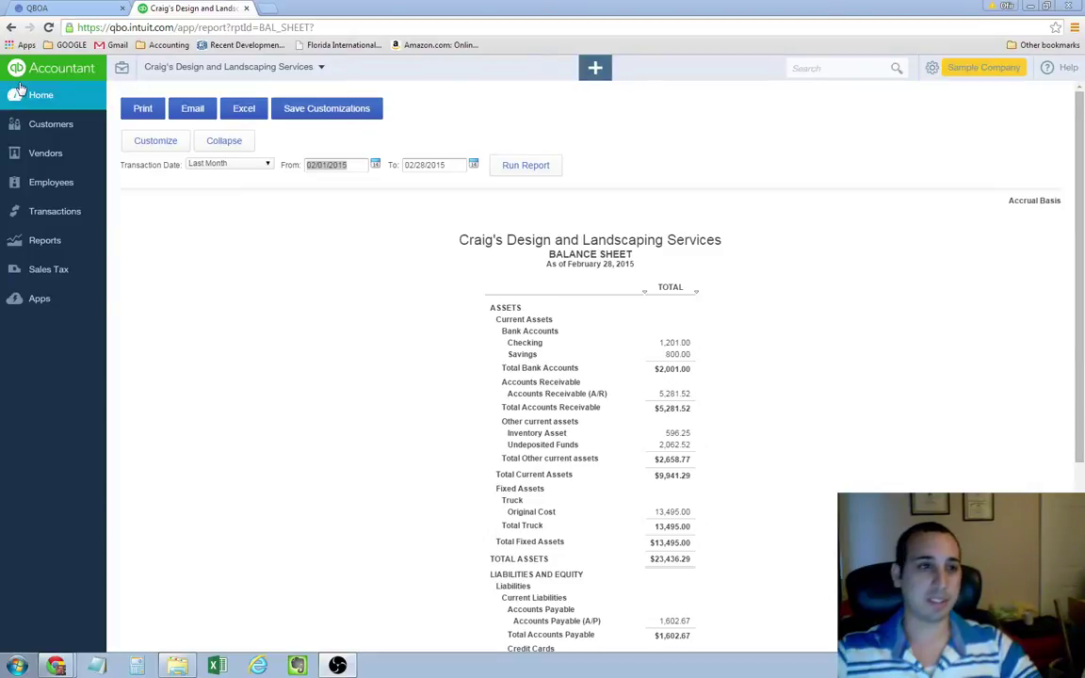
# Step: Open the Balance Sheet report from the Business Overview group in the full list of reports
pyautogui.click(68, 242)
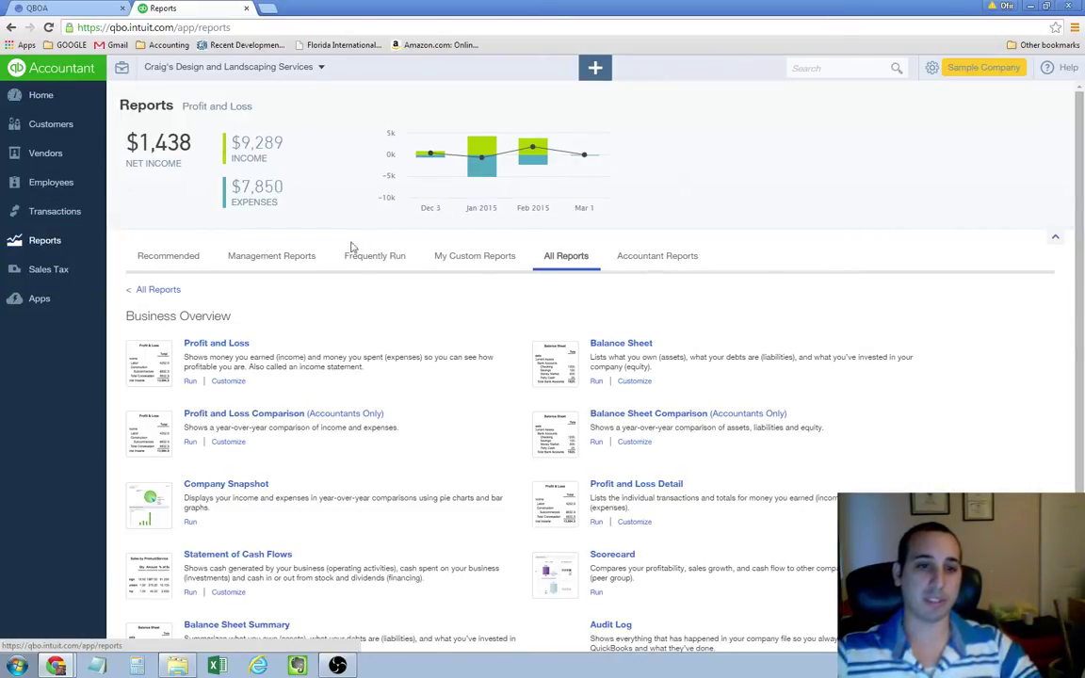
pyautogui.click(175, 257)
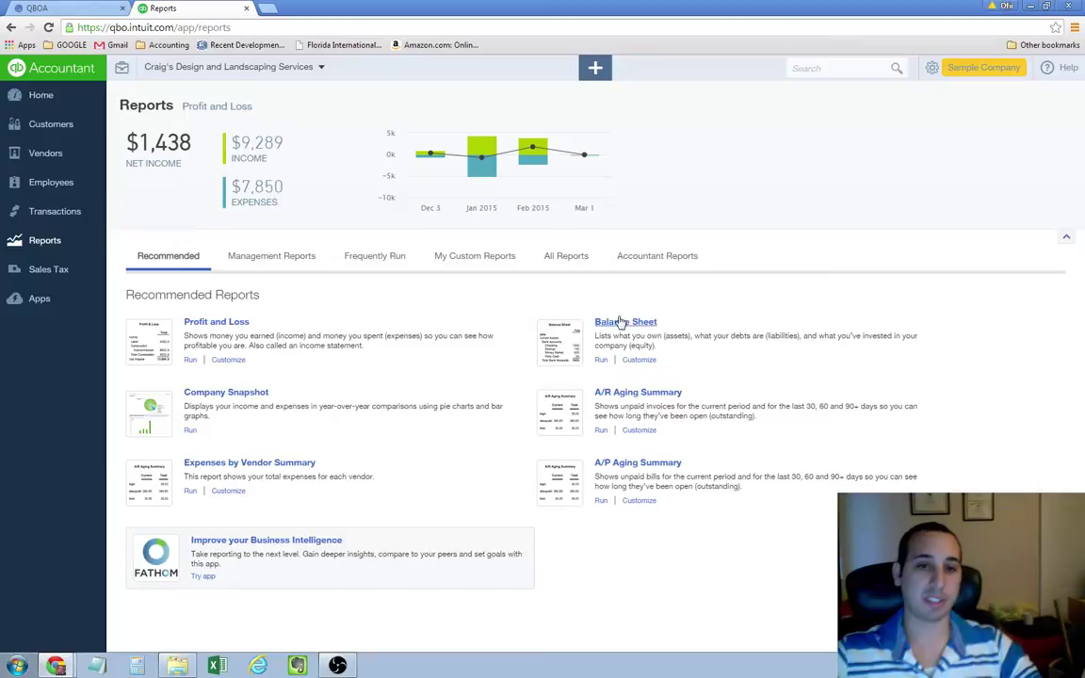
pyautogui.click(566, 258)
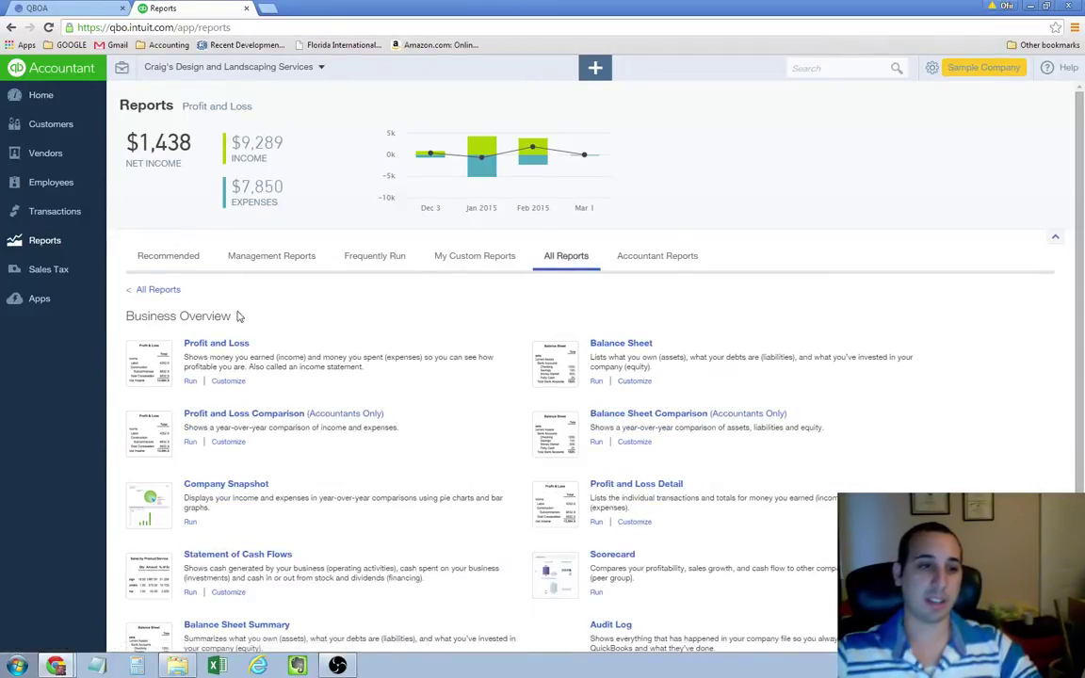
pyautogui.click(157, 290)
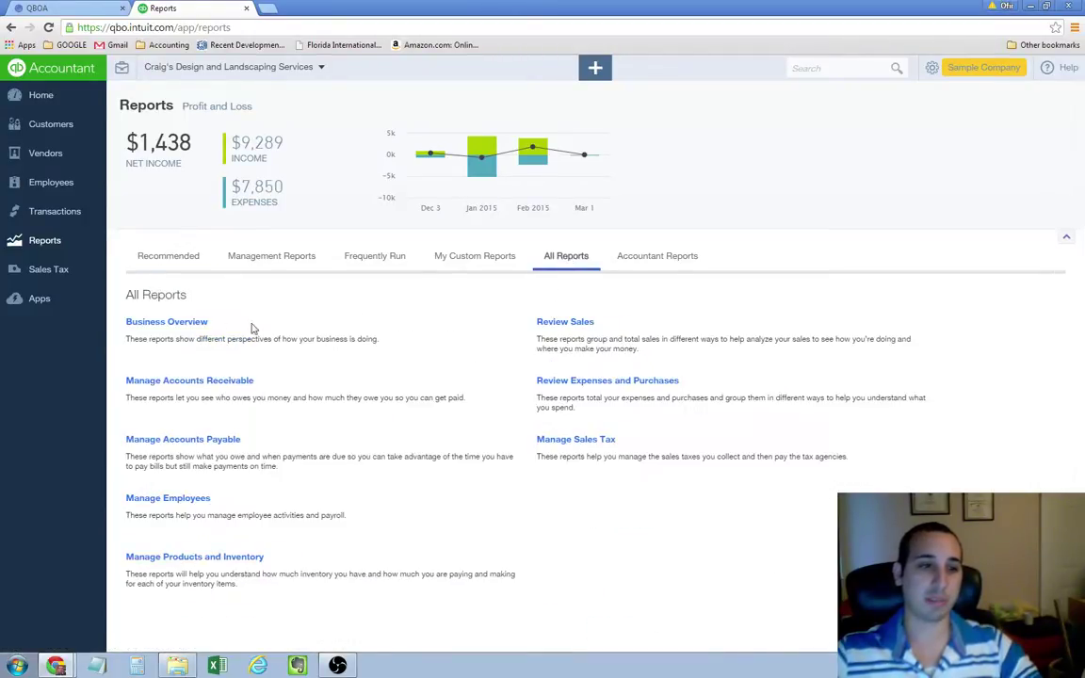
pyautogui.click(179, 321)
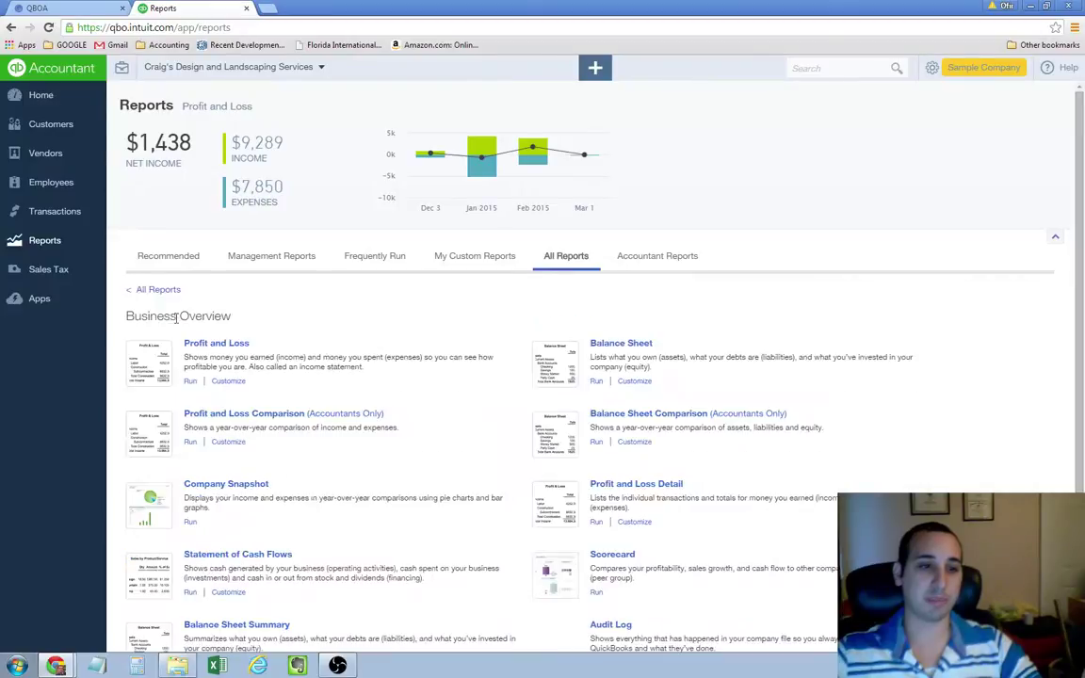
pyautogui.click(633, 347)
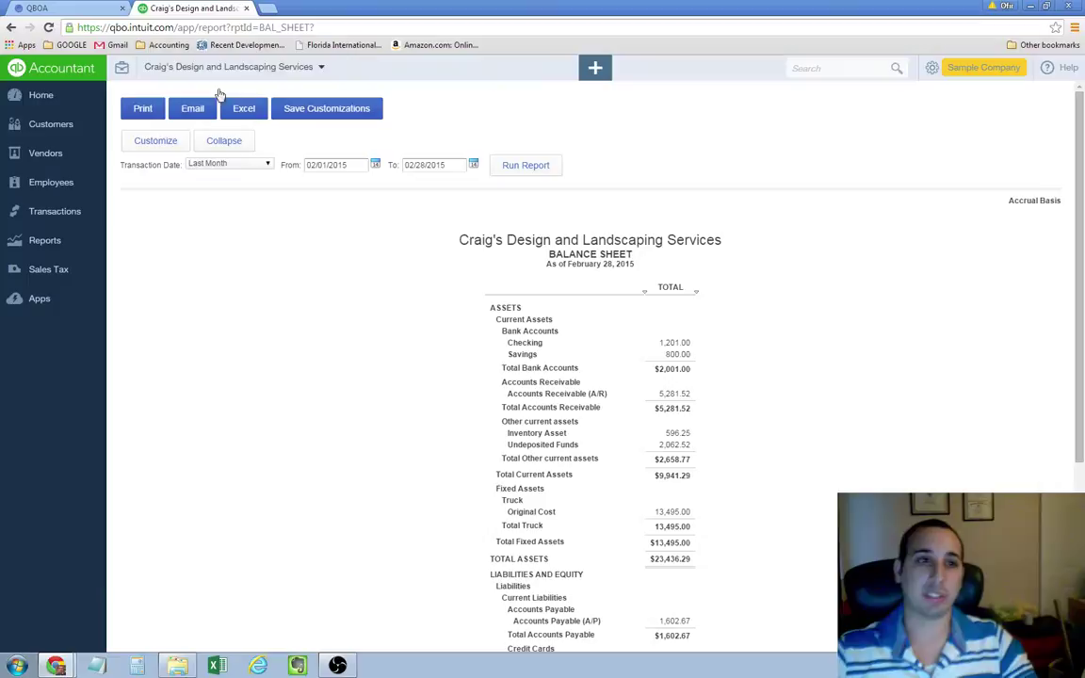
pyautogui.click(158, 141)
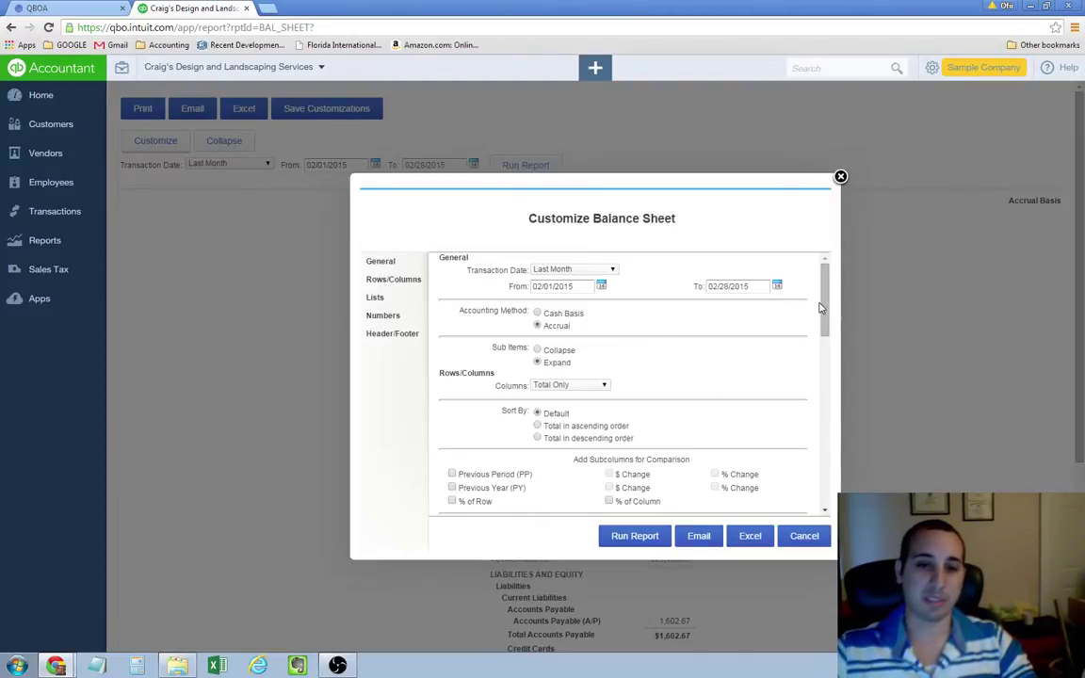
pyautogui.moveTo(821, 304); pyautogui.dragTo(821, 320)
pyautogui.scroll(-2, 821, 320)
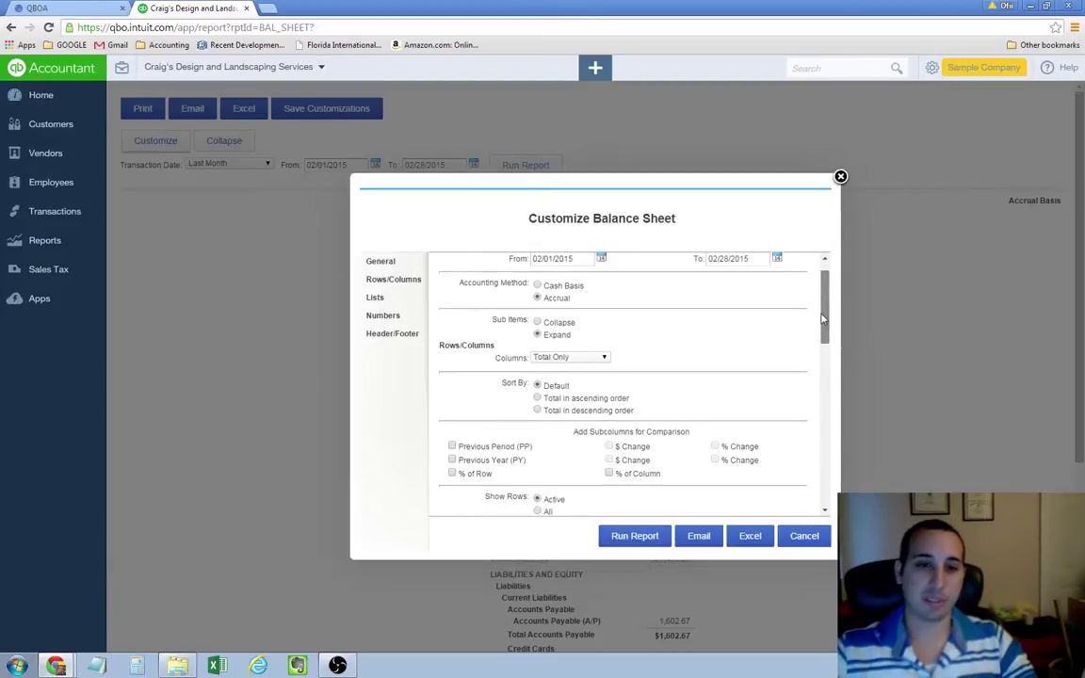
pyautogui.click(840, 177)
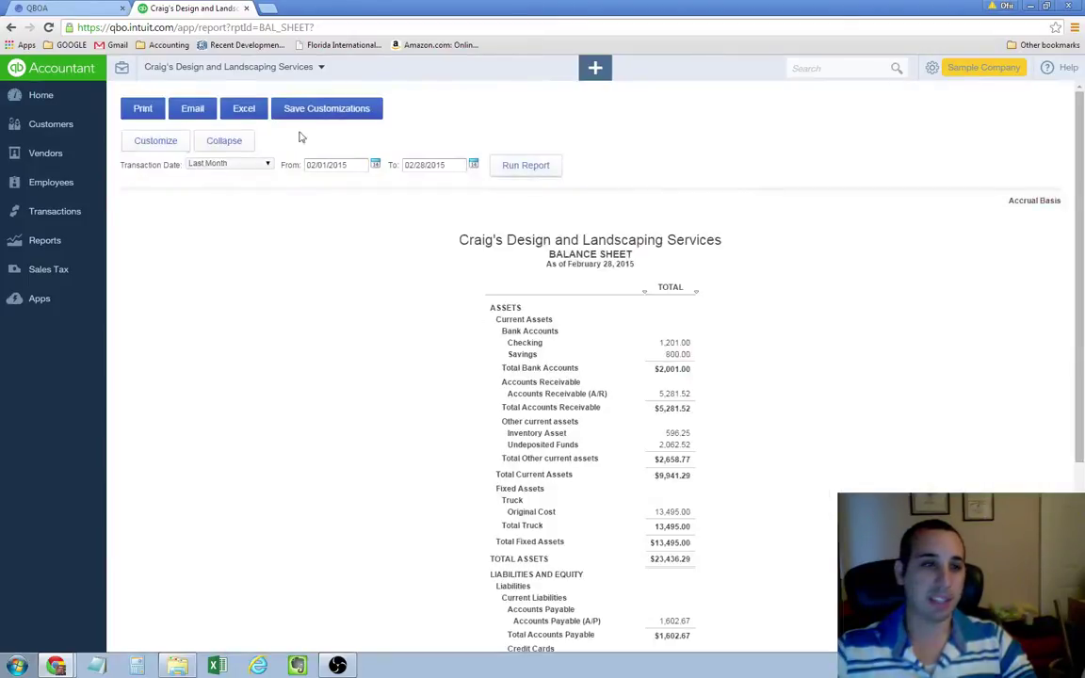
# Step: Customize the balance sheet with a % of Column comparison subcolumn and run the report
pyautogui.click(147, 144)
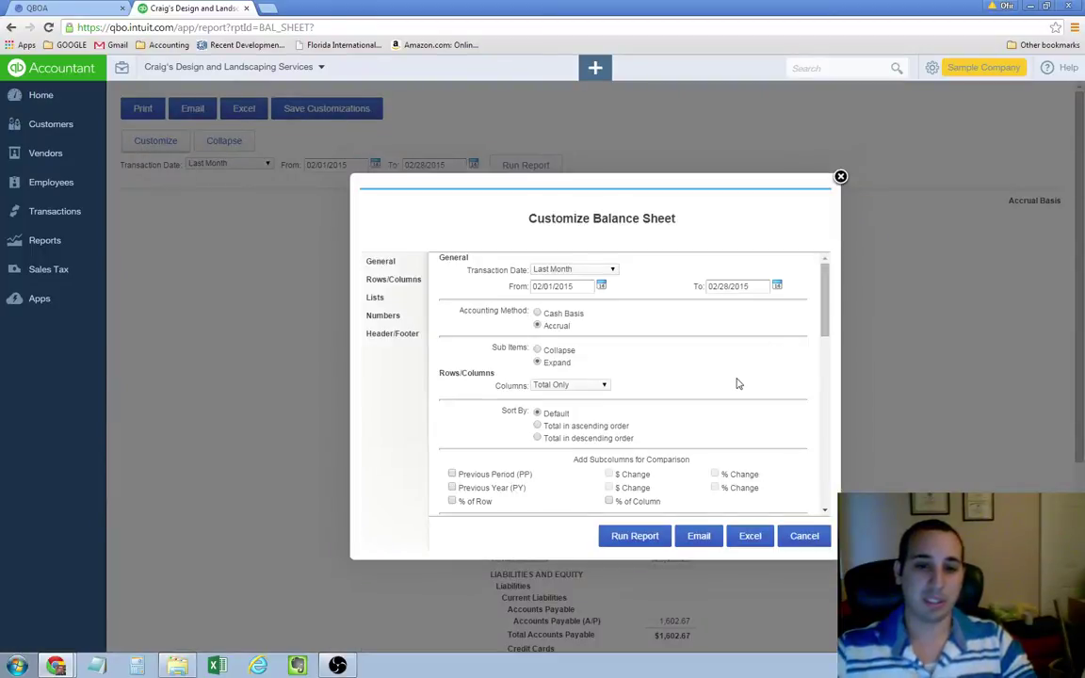
pyautogui.scroll(-3, 736, 386)
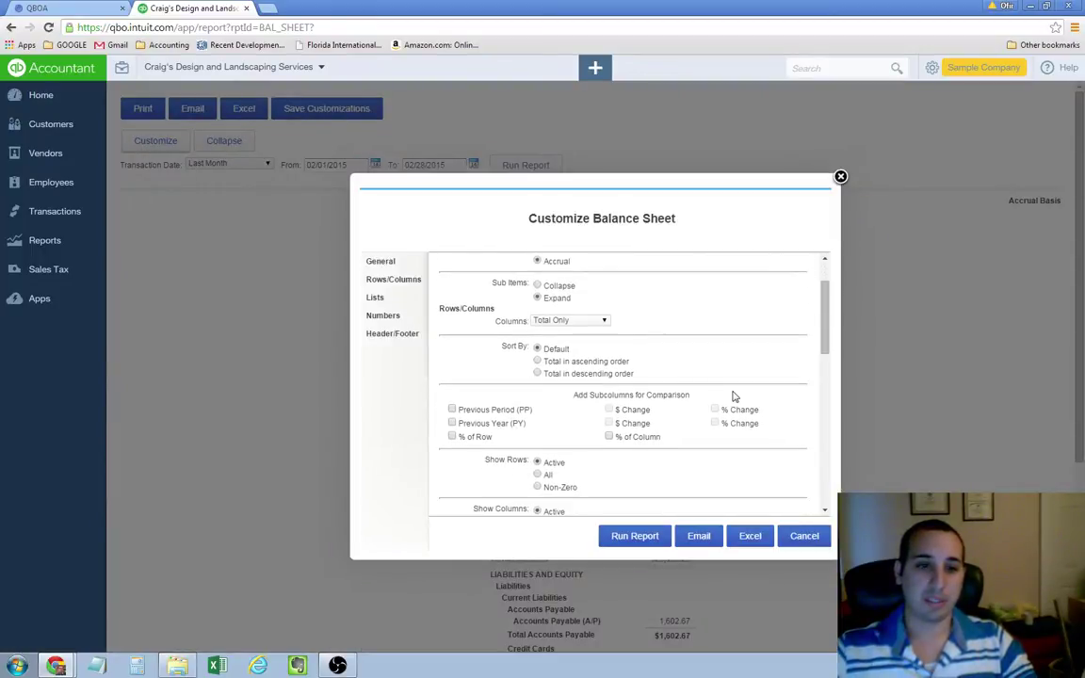
pyautogui.scroll(-1, 734, 395)
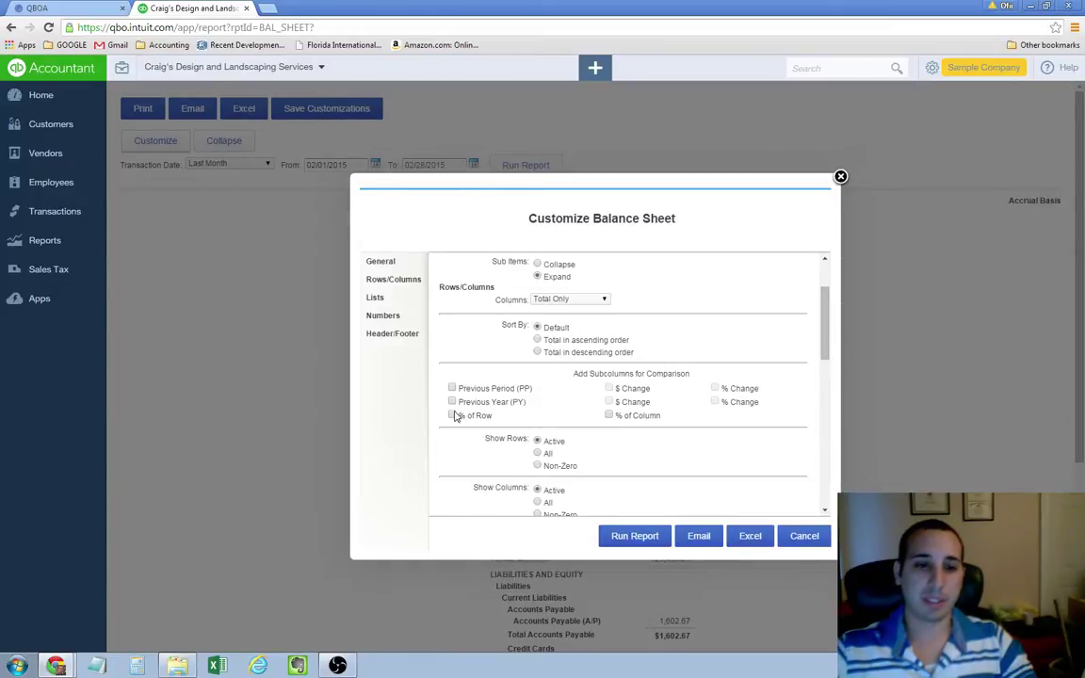
pyautogui.click(609, 415)
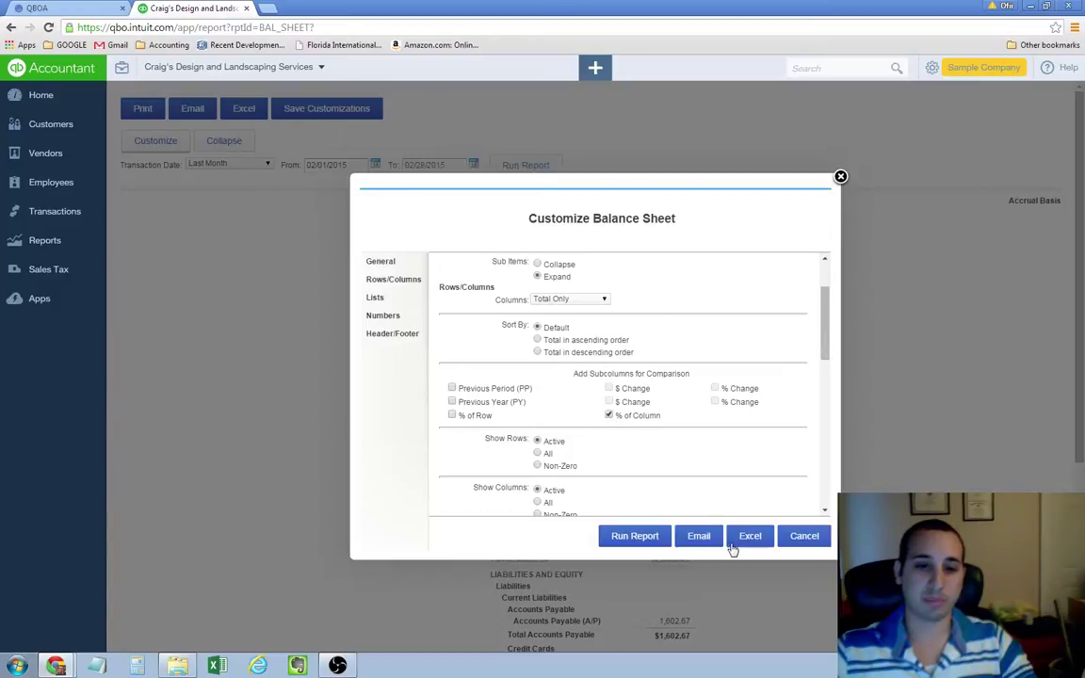
pyautogui.click(637, 537)
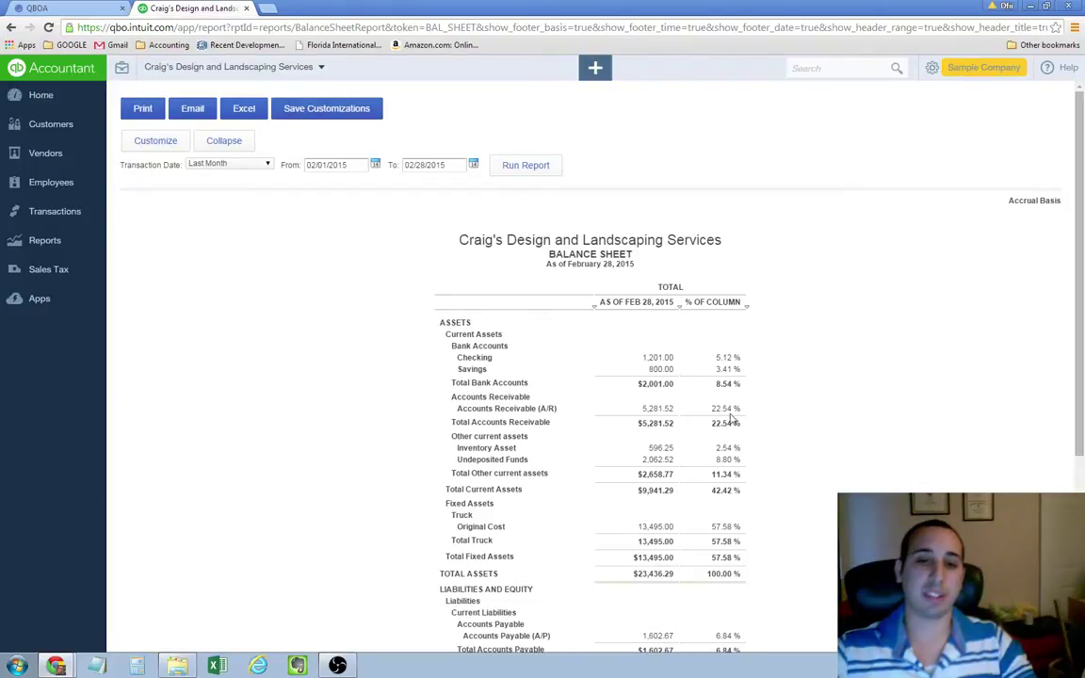
# Step: Examine the balance sheet's current and fixed assets with their amounts and percentages of the column
pyautogui.scroll(-3, 731, 418)
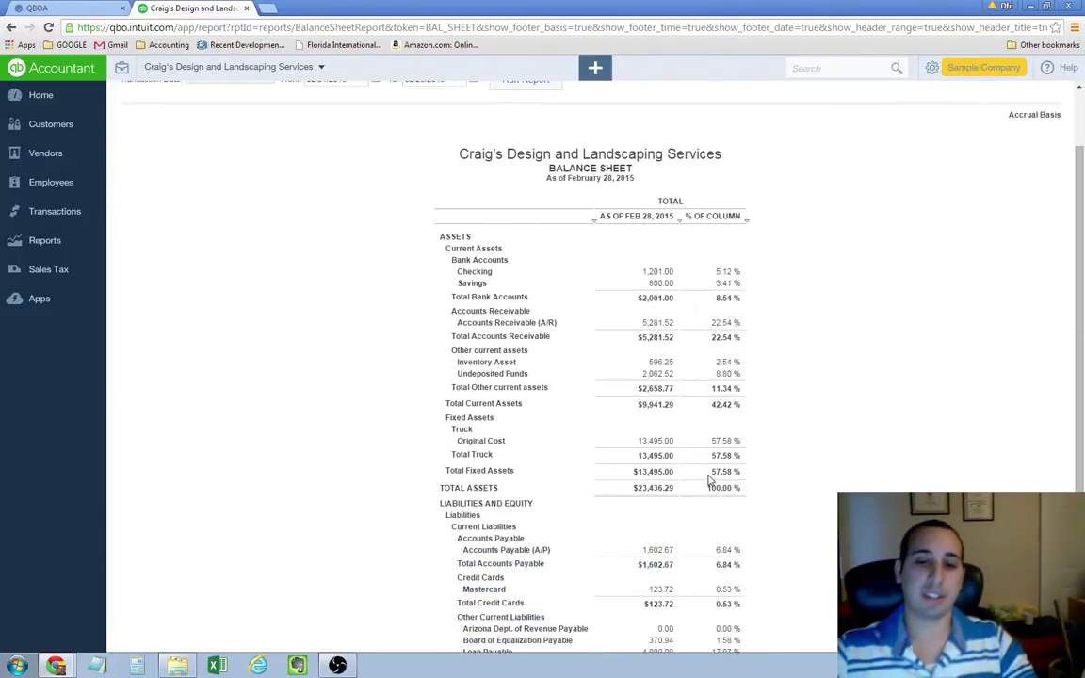
pyautogui.scroll(2, 659, 362)
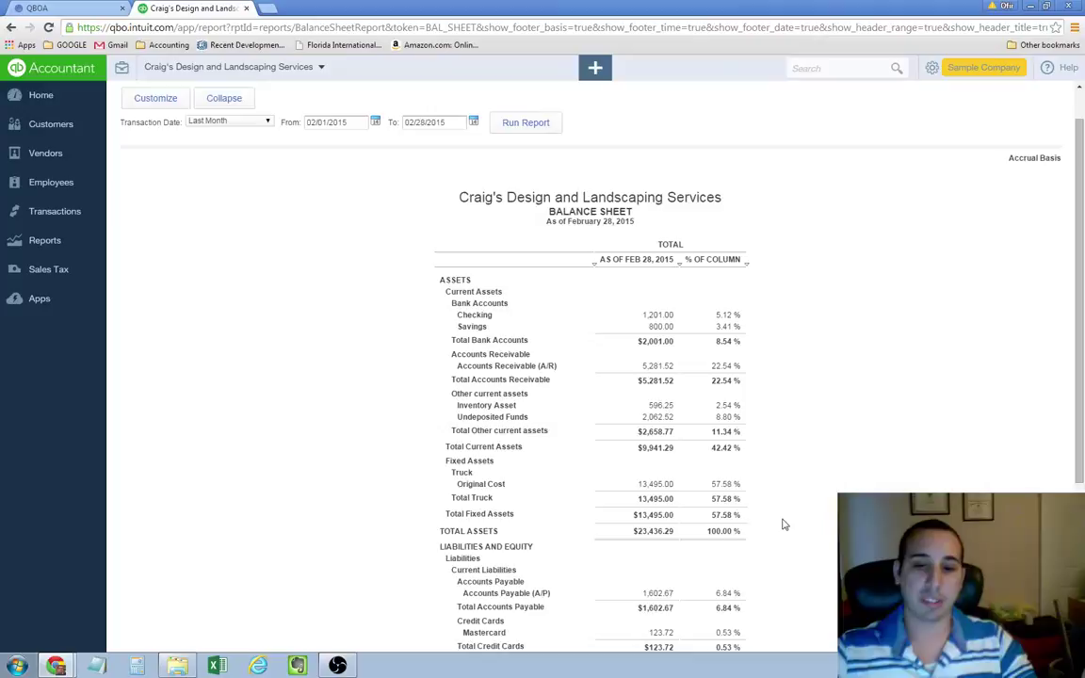
pyautogui.scroll(-1, 723, 524)
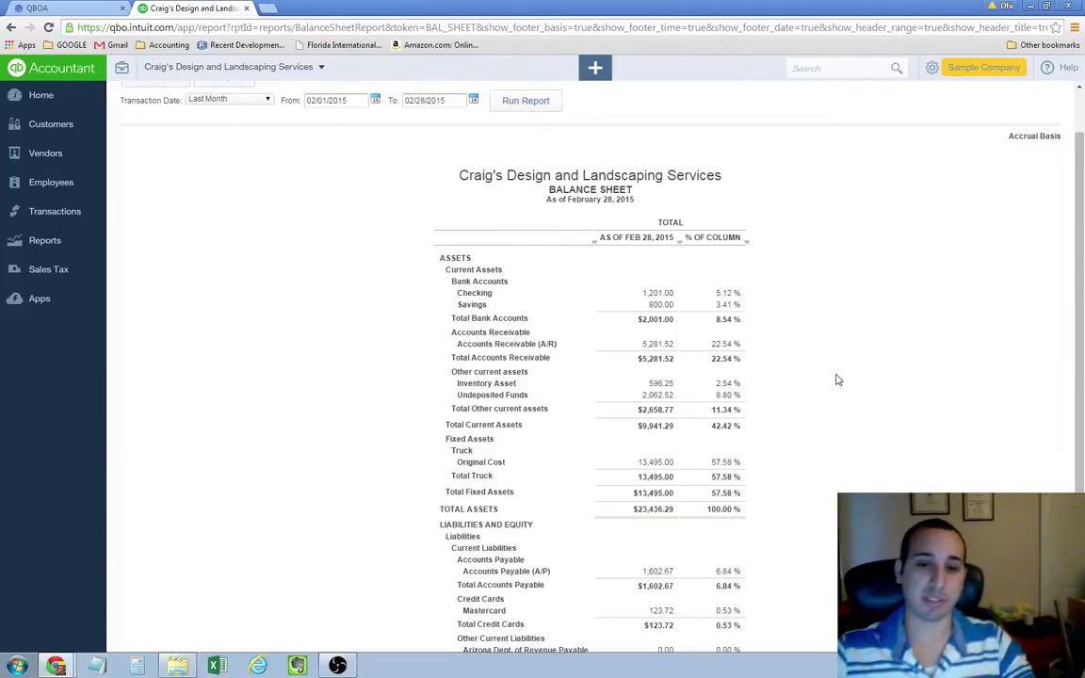
pyautogui.scroll(-1, 838, 380)
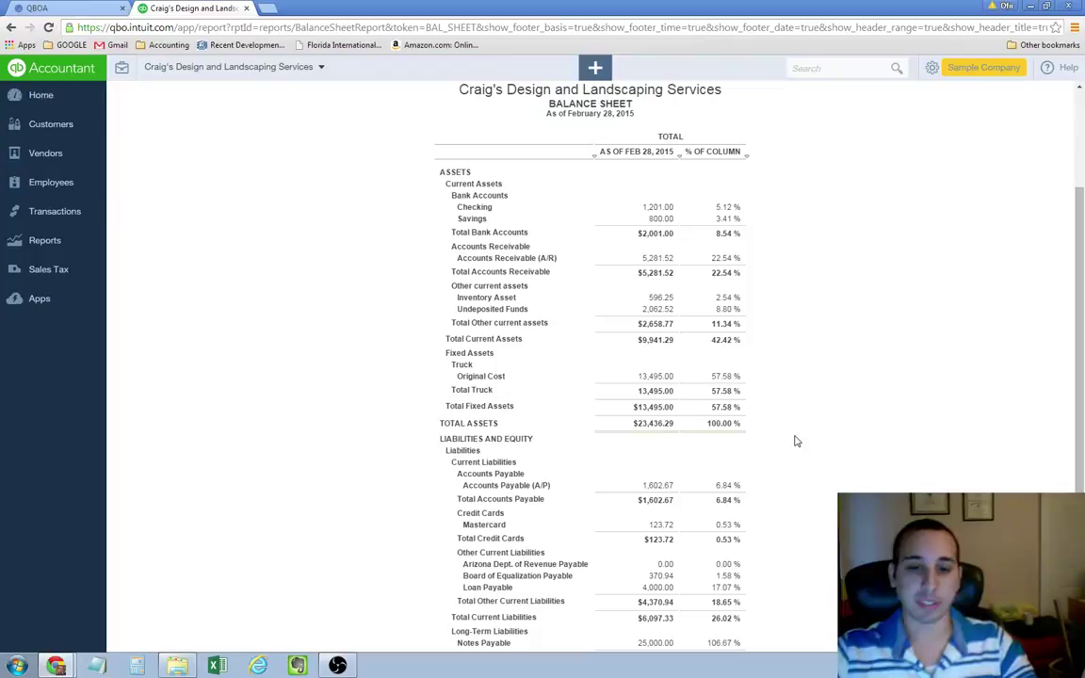
pyautogui.scroll(-1, 796, 441)
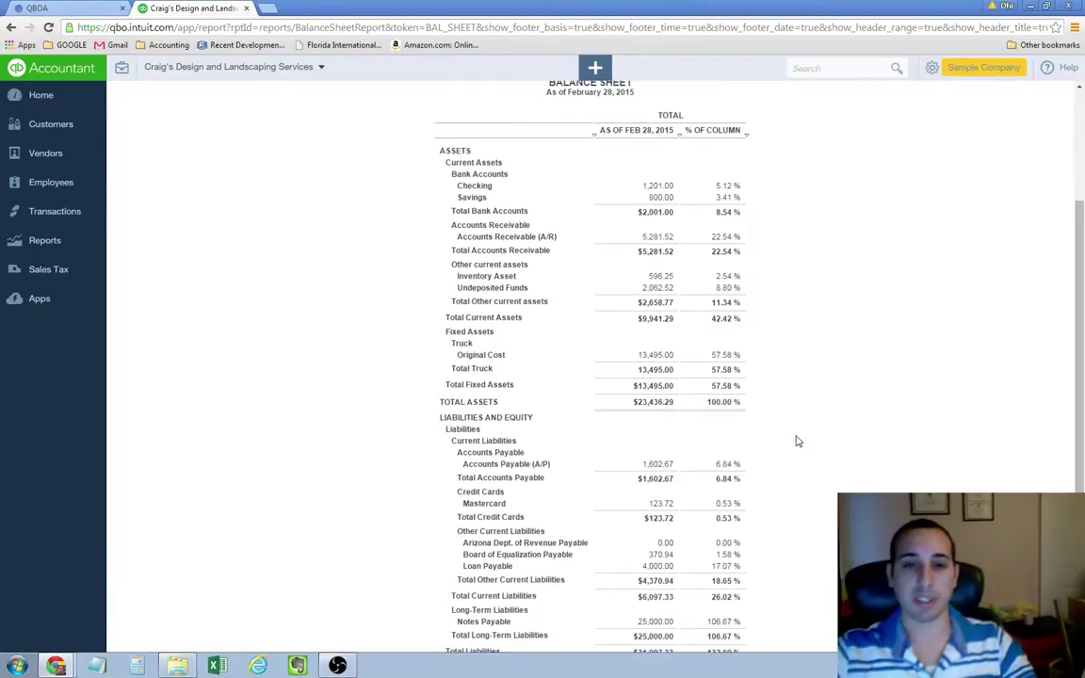
pyautogui.scroll(2, 795, 441)
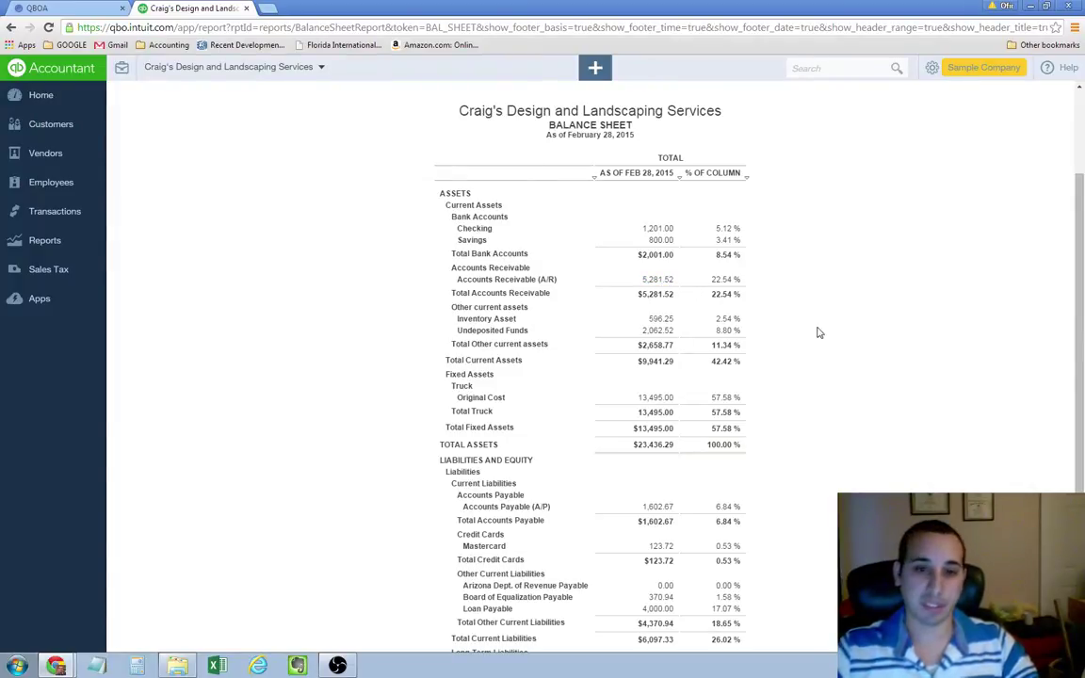
pyautogui.scroll(-1, 803, 340)
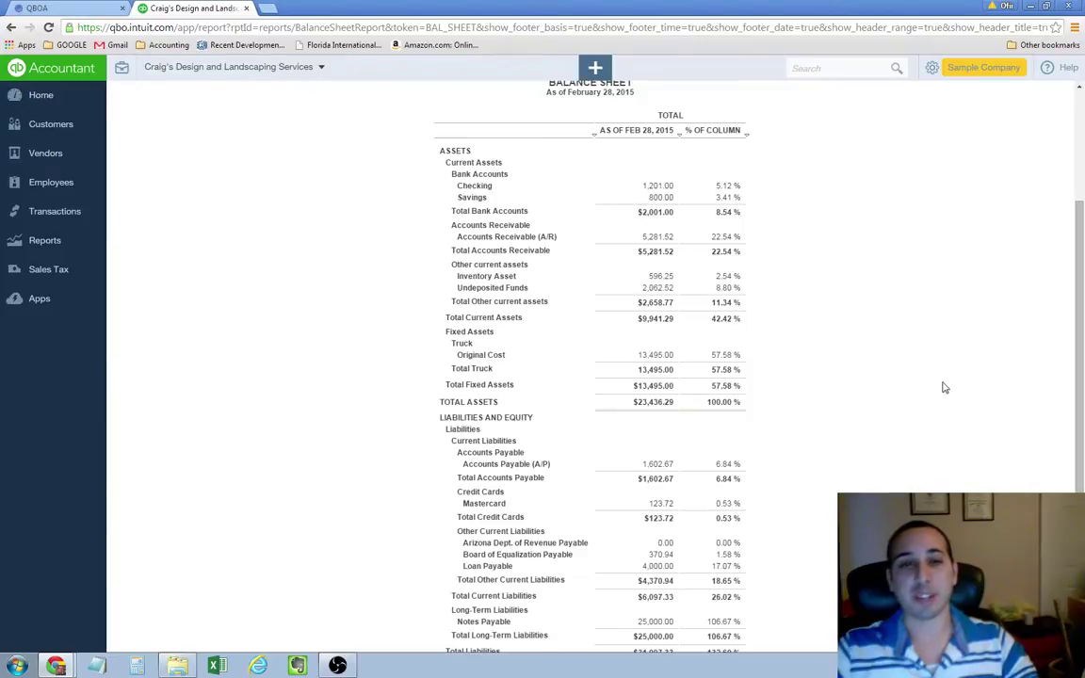
pyautogui.scroll(2, 942, 377)
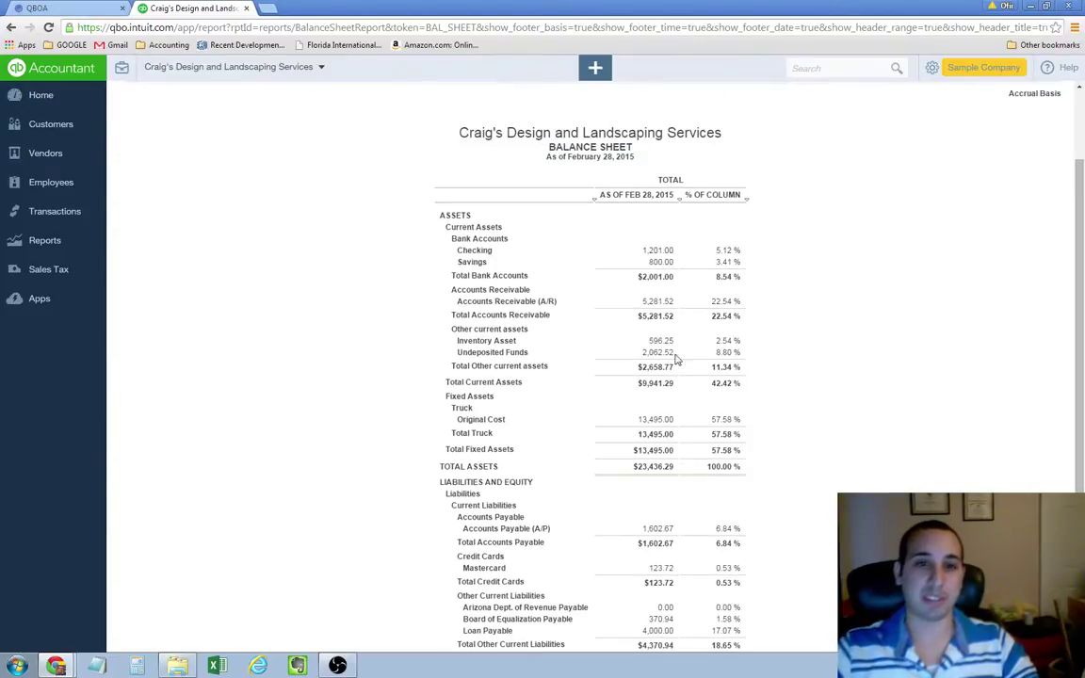
pyautogui.scroll(-1, 786, 343)
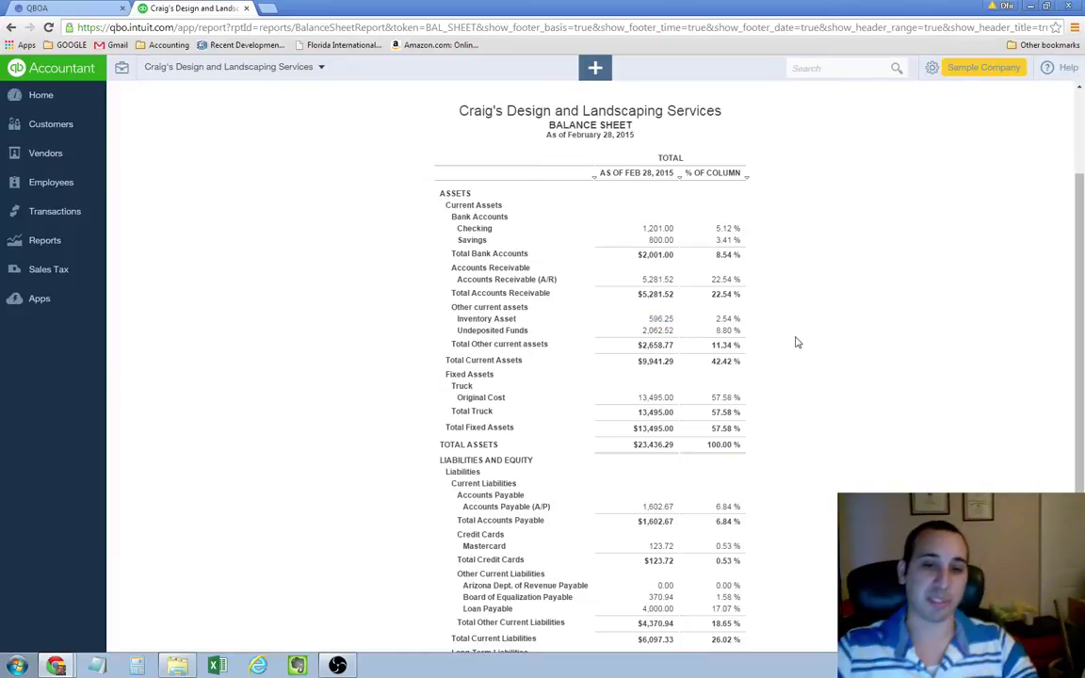
pyautogui.scroll(-1, 814, 342)
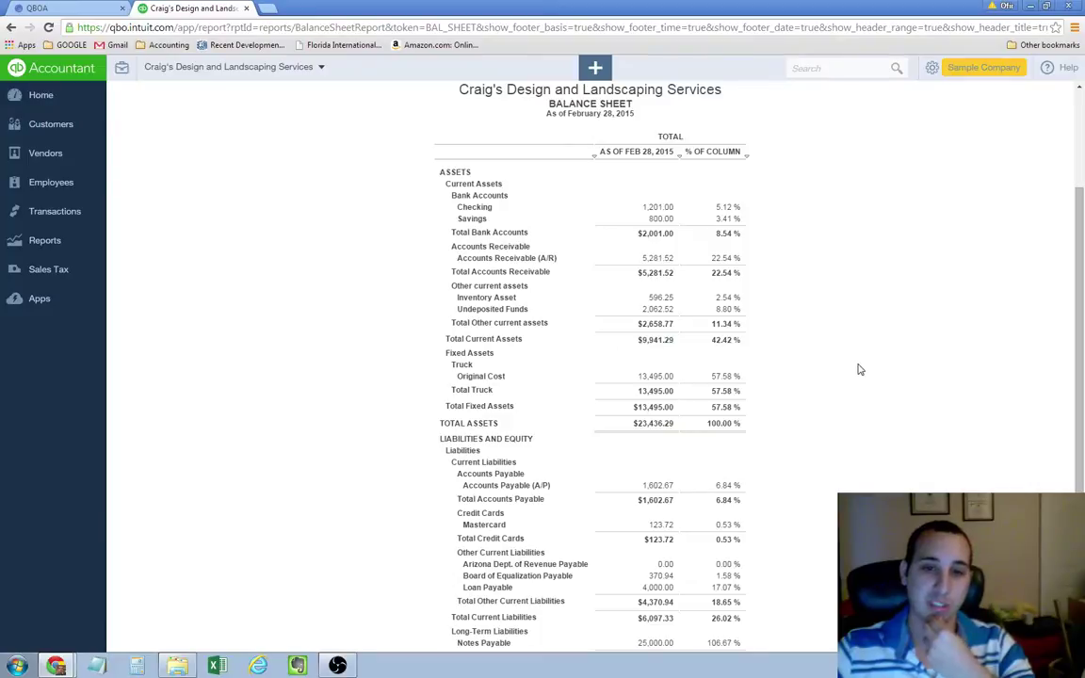
pyautogui.scroll(-1, 859, 369)
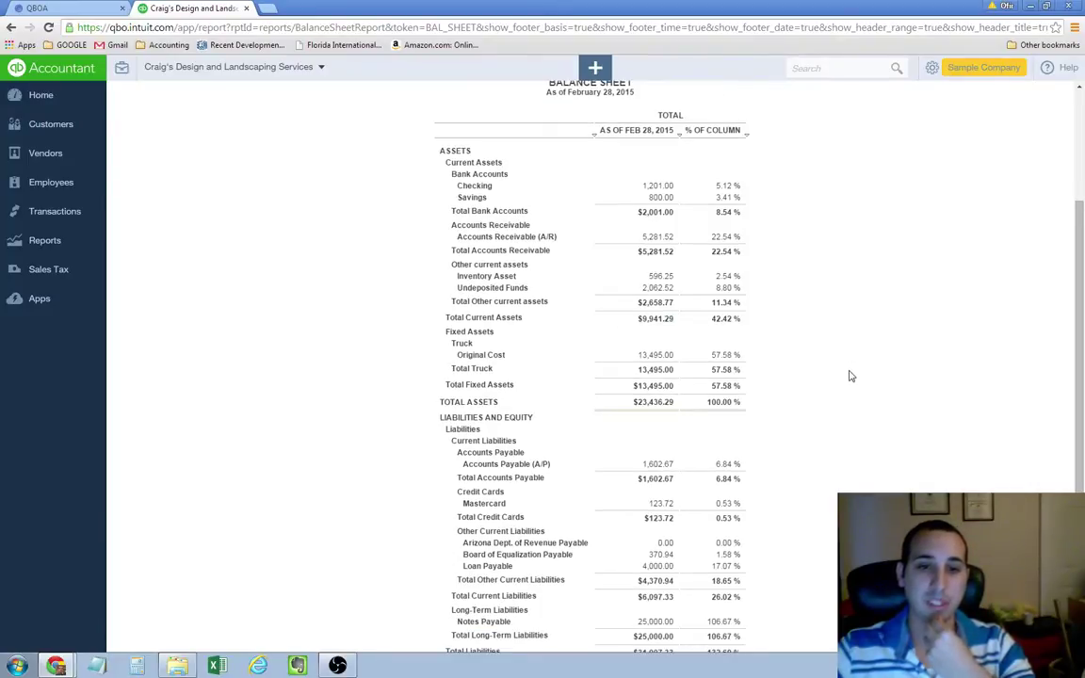
pyautogui.scroll(-1, 862, 369)
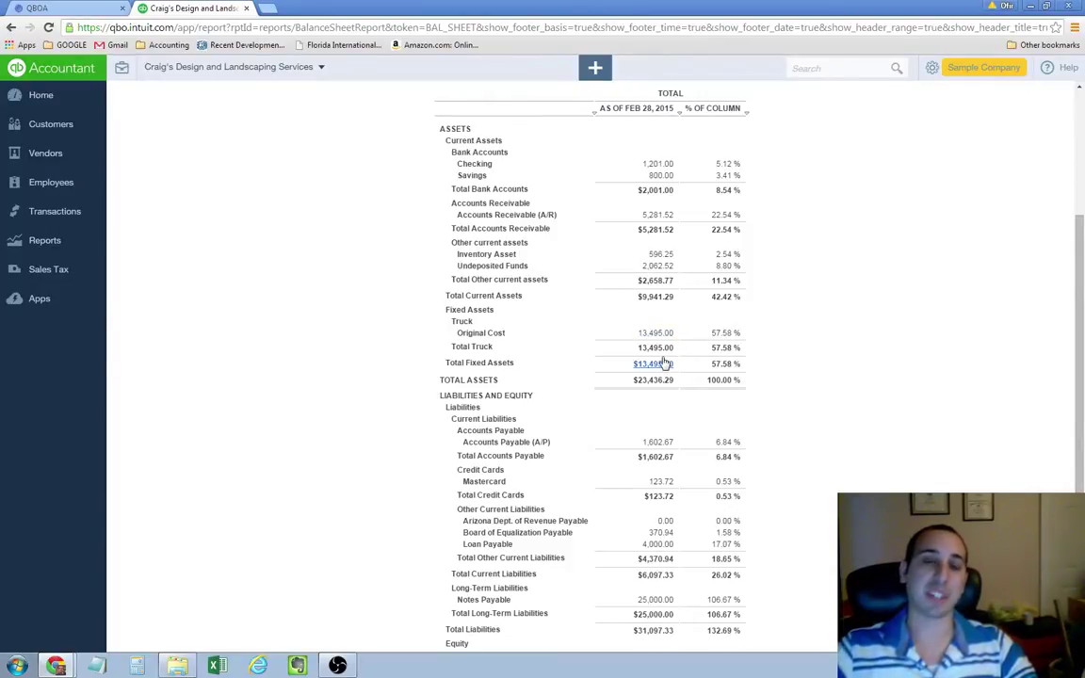
# Step: Review the balance sheet's liabilities and equity sections and compare their totals with total assets
pyautogui.scroll(-1, 775, 365)
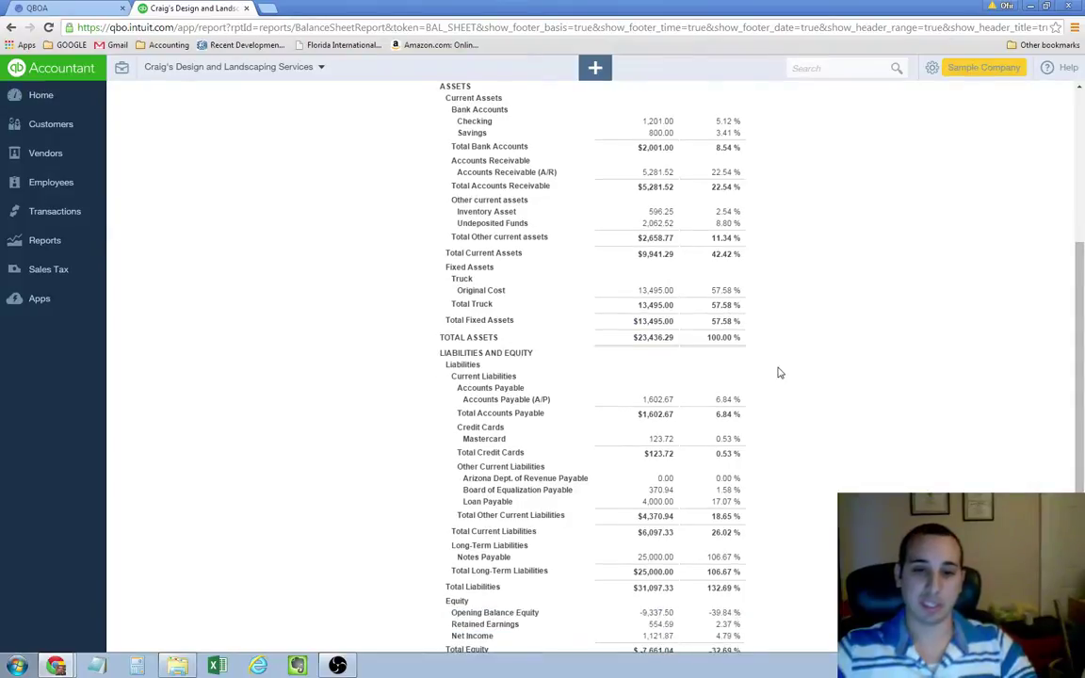
pyautogui.scroll(-1, 777, 373)
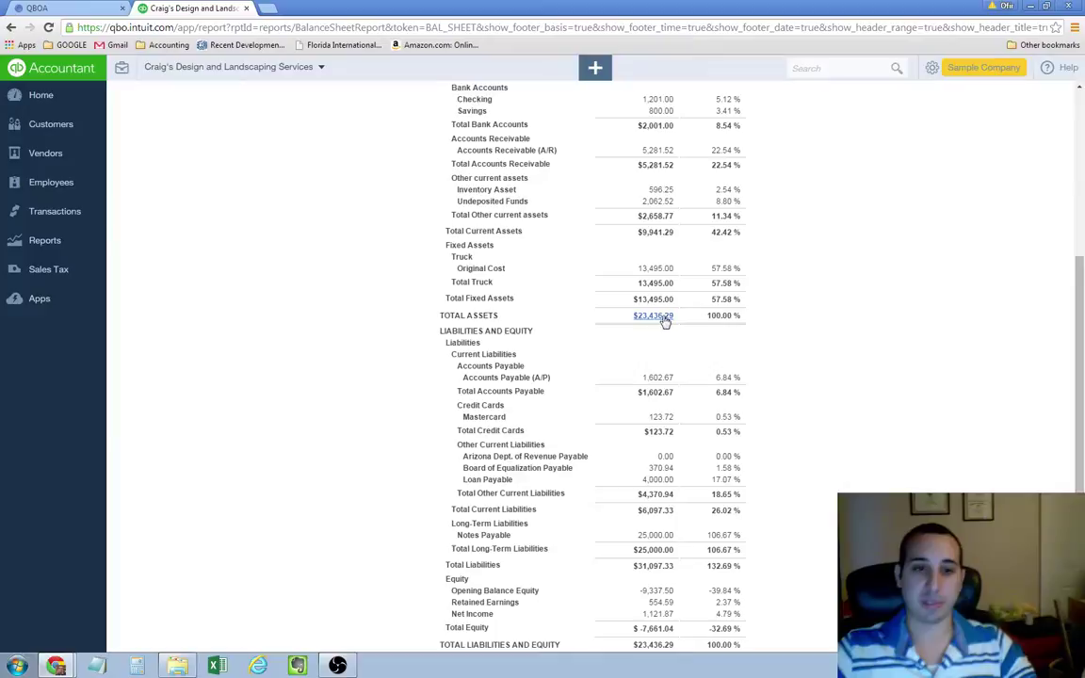
pyautogui.scroll(-1, 816, 353)
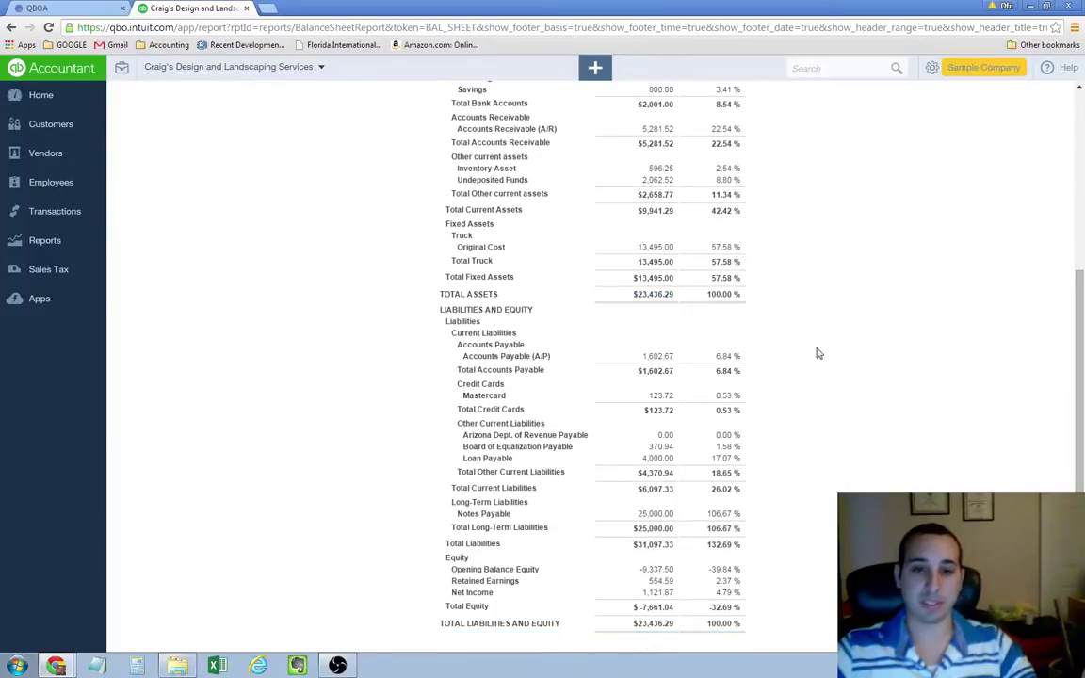
pyautogui.scroll(-1, 816, 356)
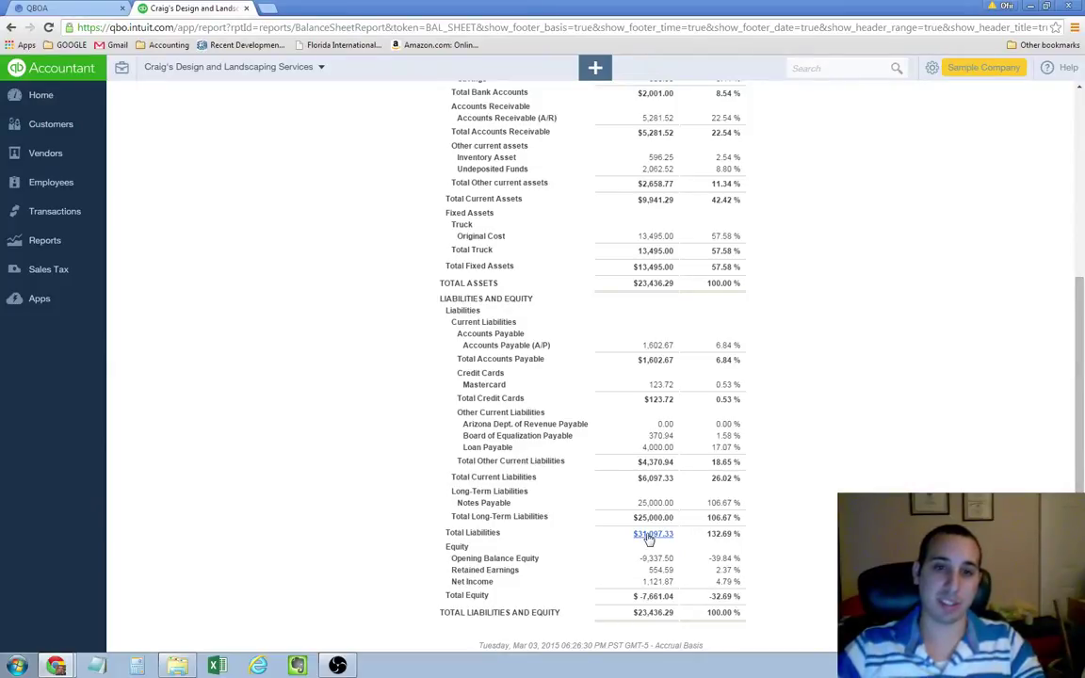
pyautogui.scroll(1, 904, 358)
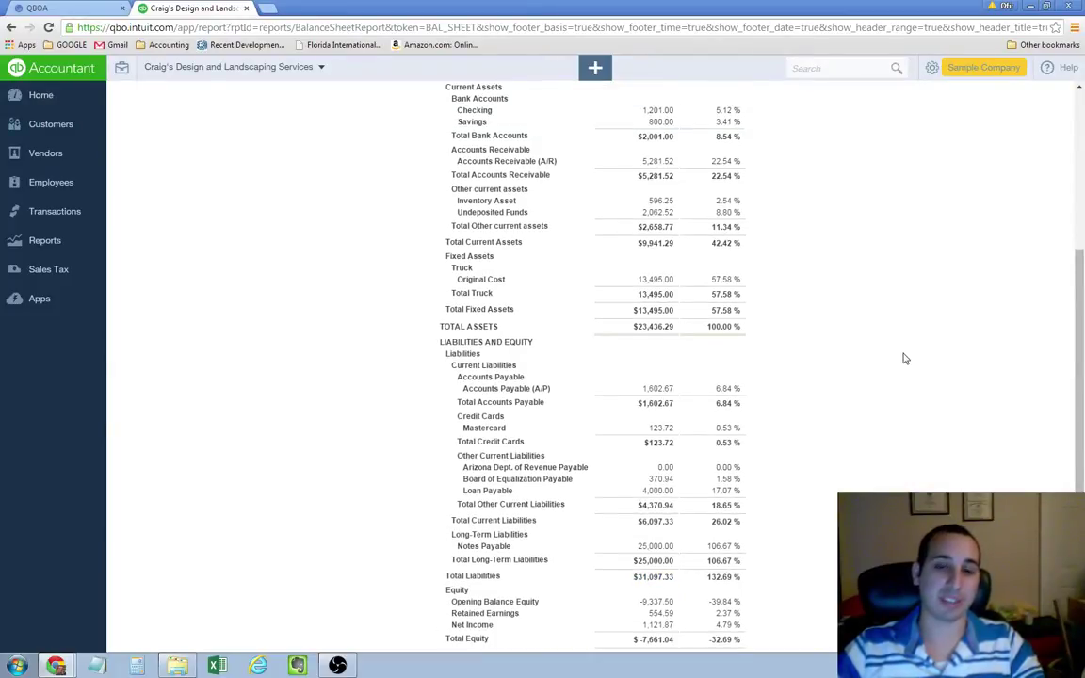
pyautogui.scroll(-1, 827, 359)
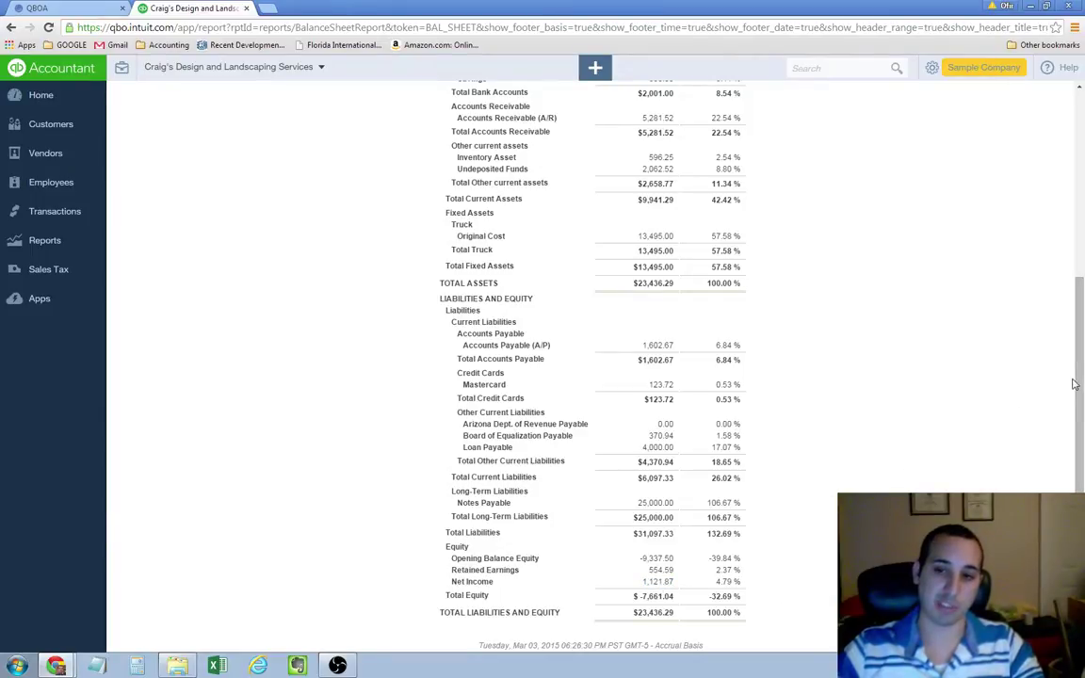
pyautogui.scroll(1, 1073, 377)
pyautogui.scroll(5, 916, 242)
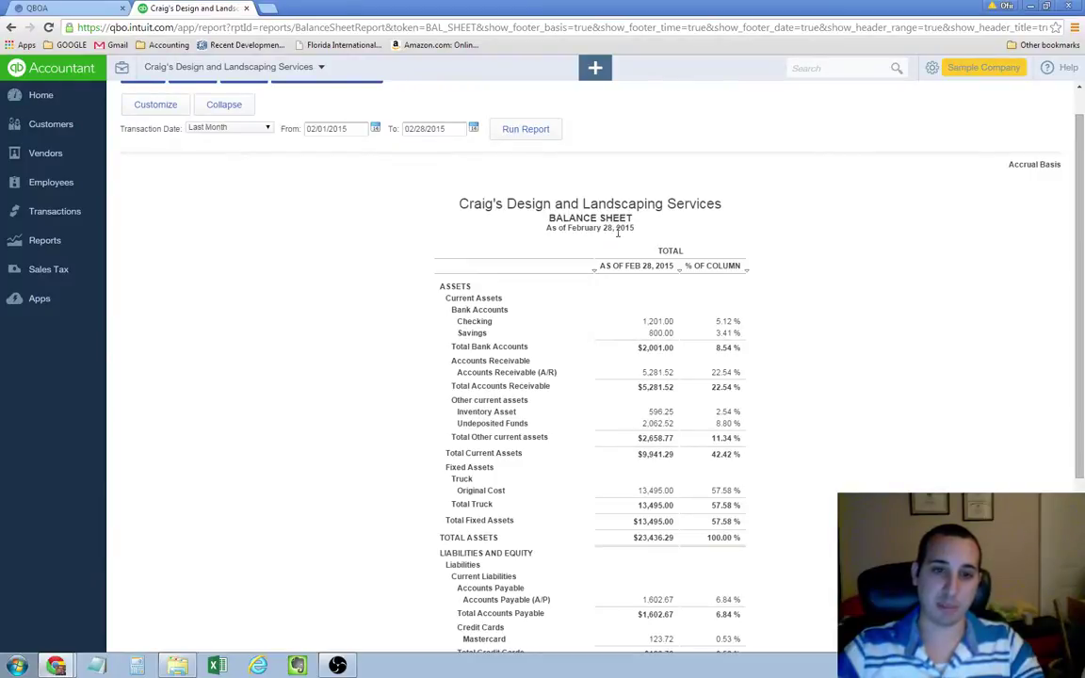
pyautogui.scroll(-3, 1029, 282)
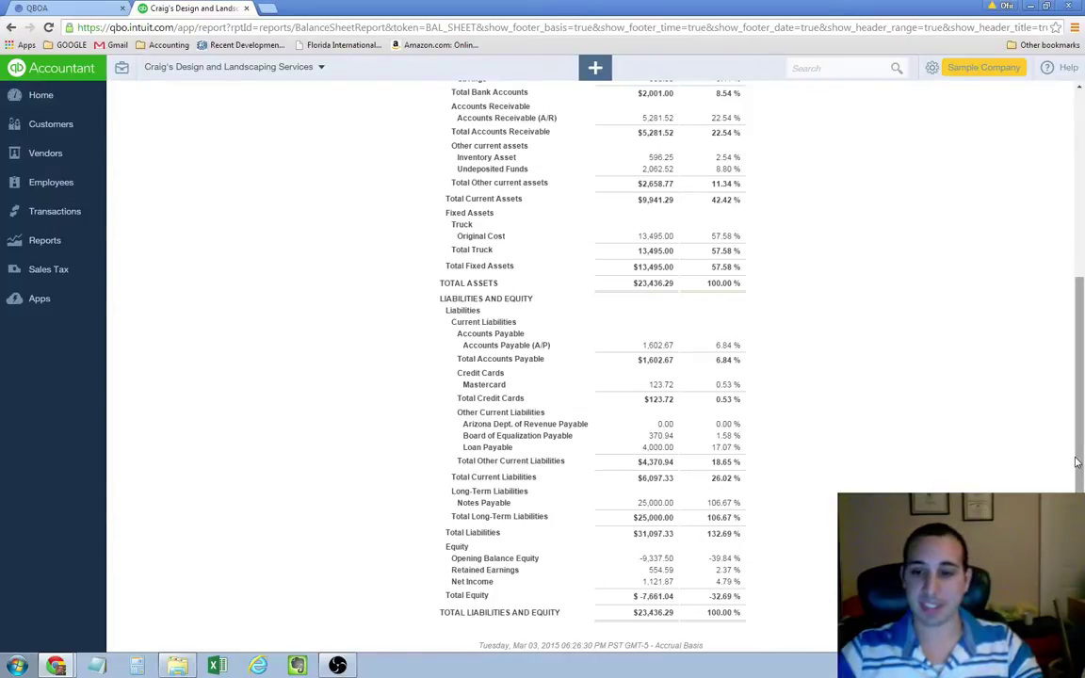
pyautogui.moveTo(1076, 461); pyautogui.dragTo(1076, 263)
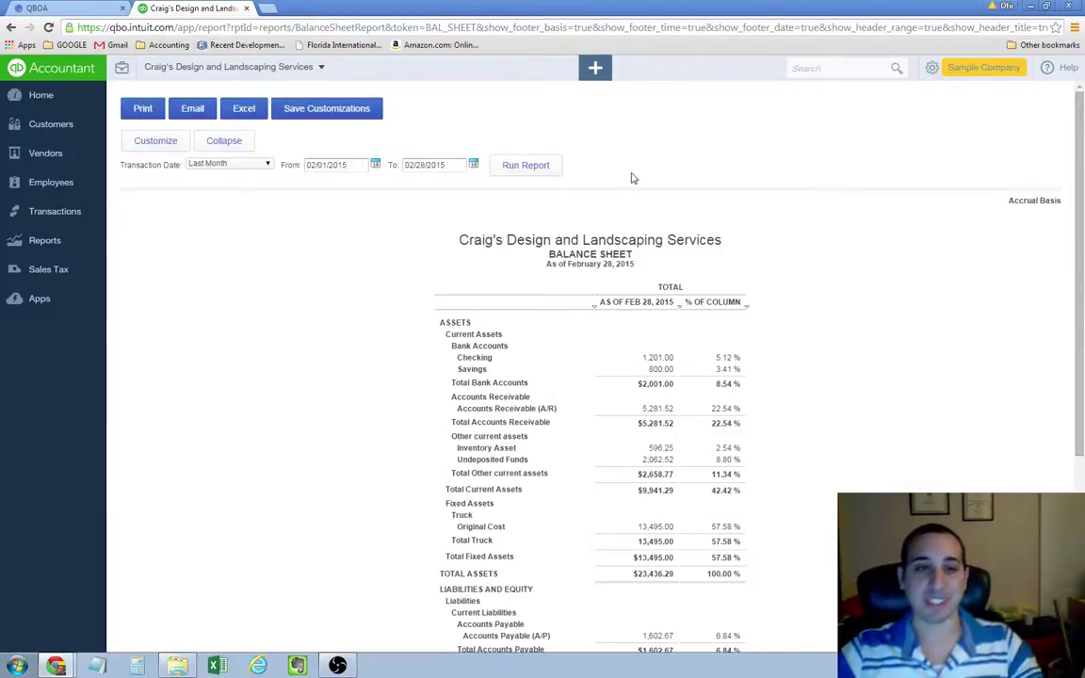
pyautogui.scroll(-3, 840, 276)
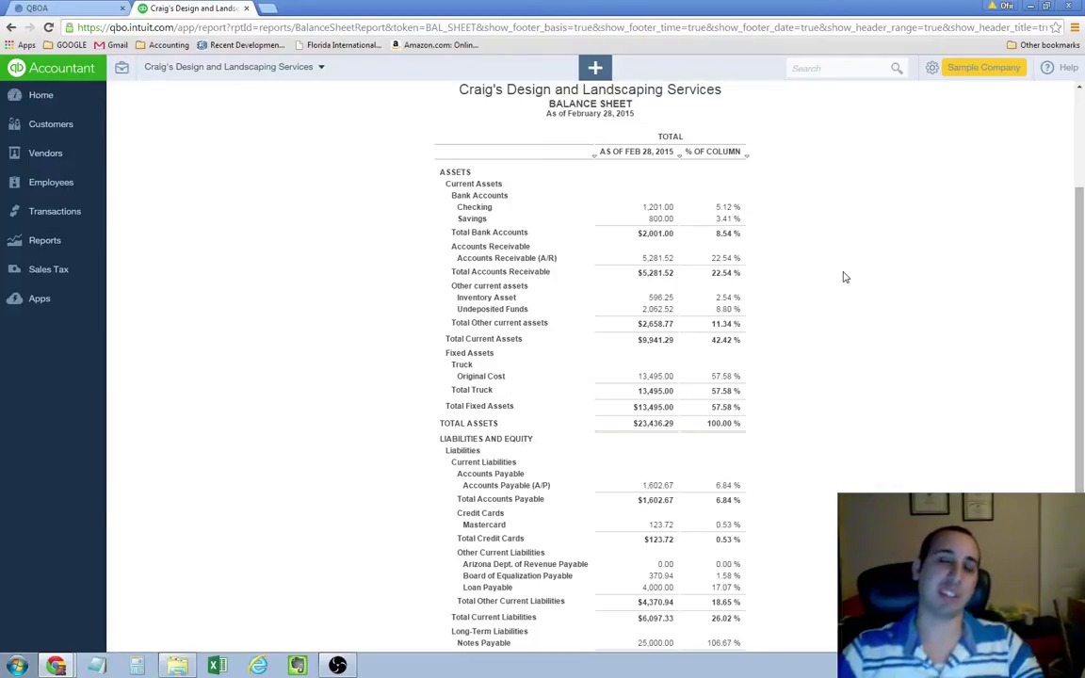
pyautogui.scroll(-1, 875, 287)
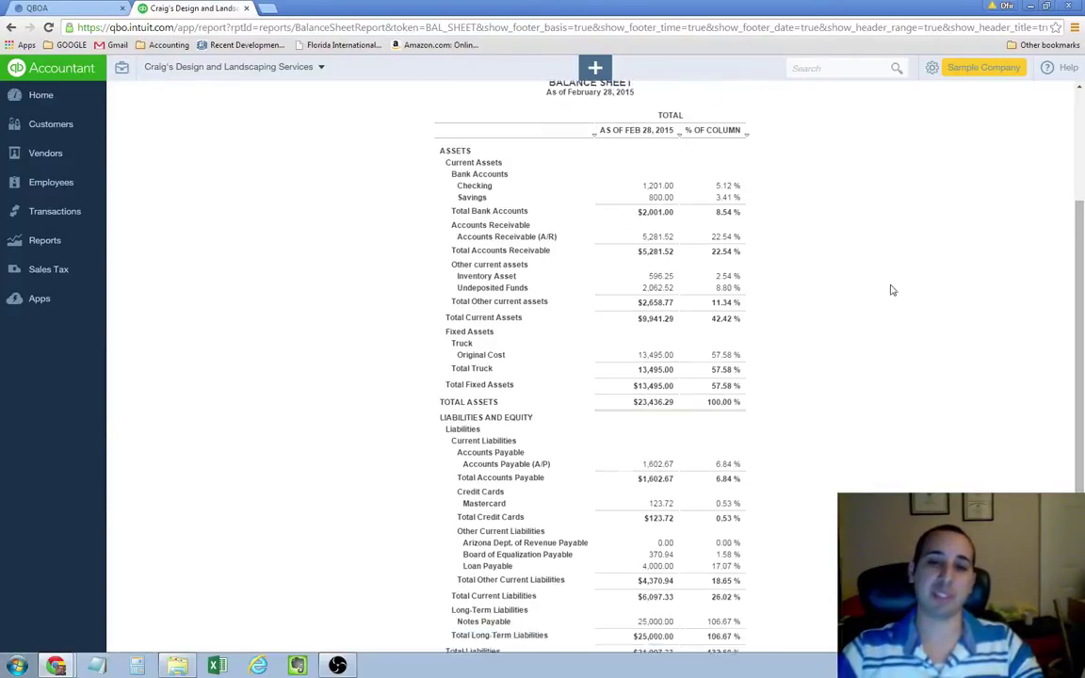
pyautogui.scroll(-1, 902, 359)
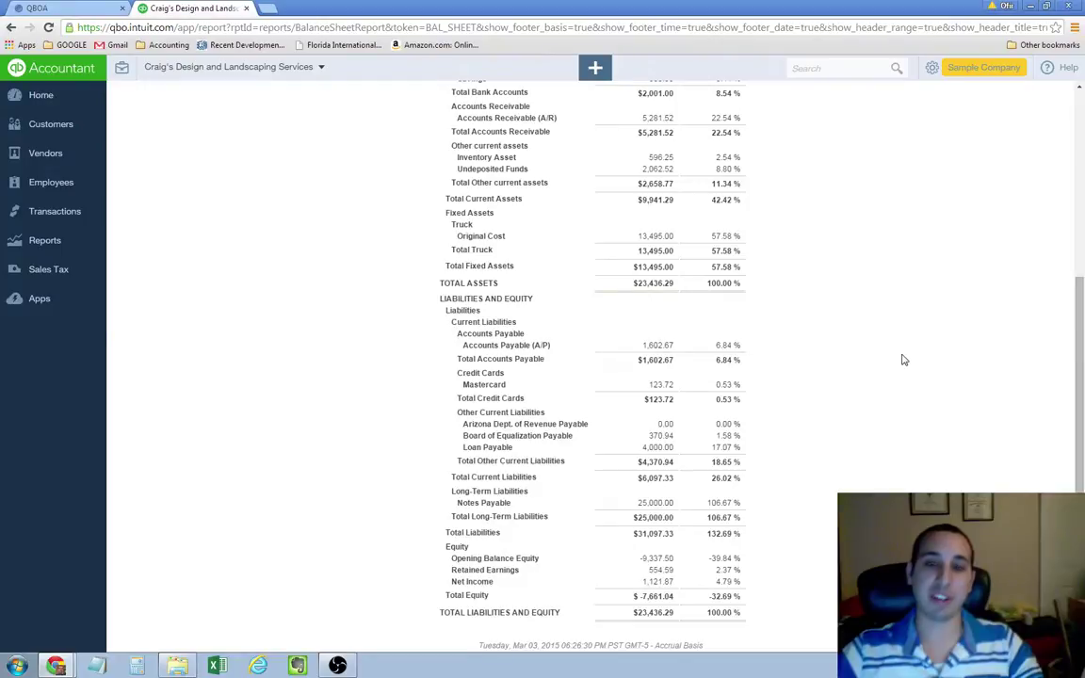